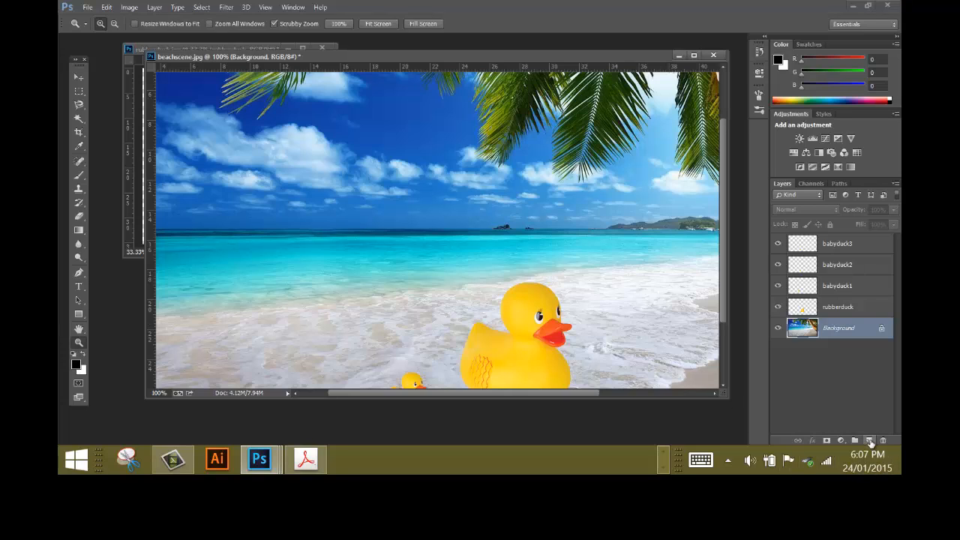
# Step: Add the text "Duck's Paradise" beside the large duck and move its text layer to the top of the layer stack
pyautogui.click(869, 441)
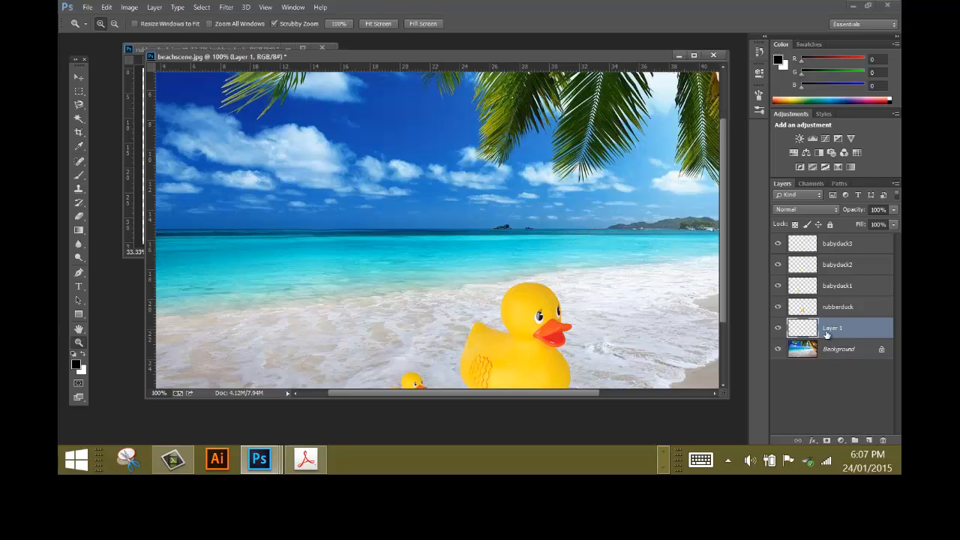
pyautogui.press('Delete')
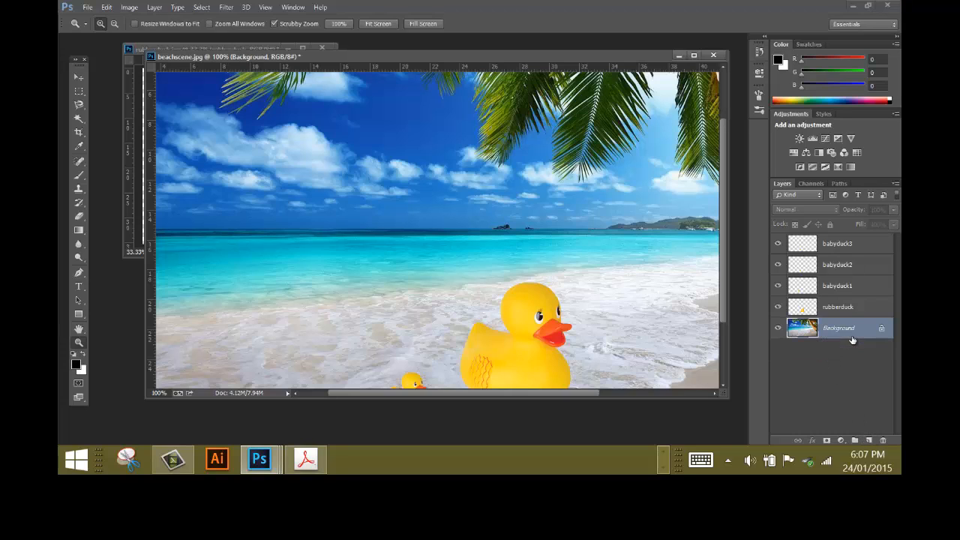
pyautogui.click(79, 291)
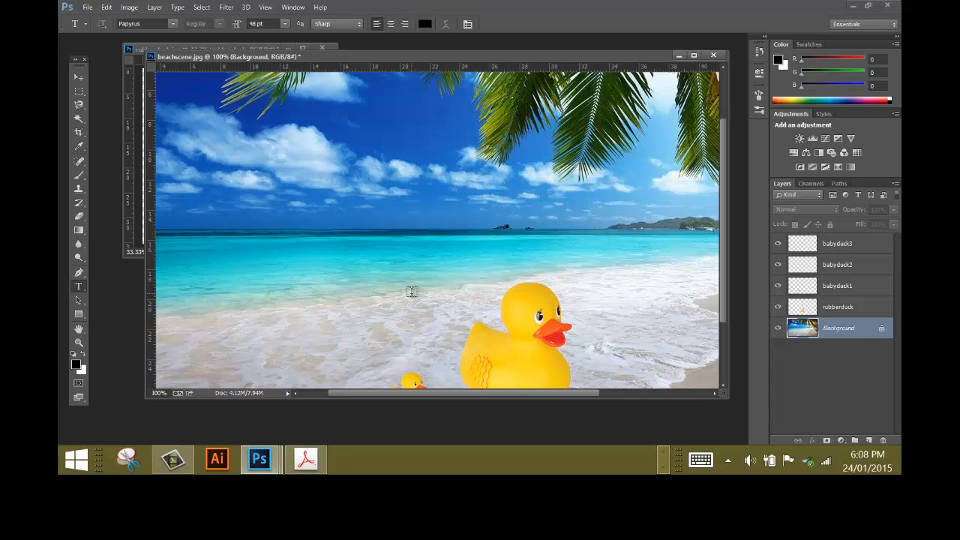
pyautogui.click(413, 323)
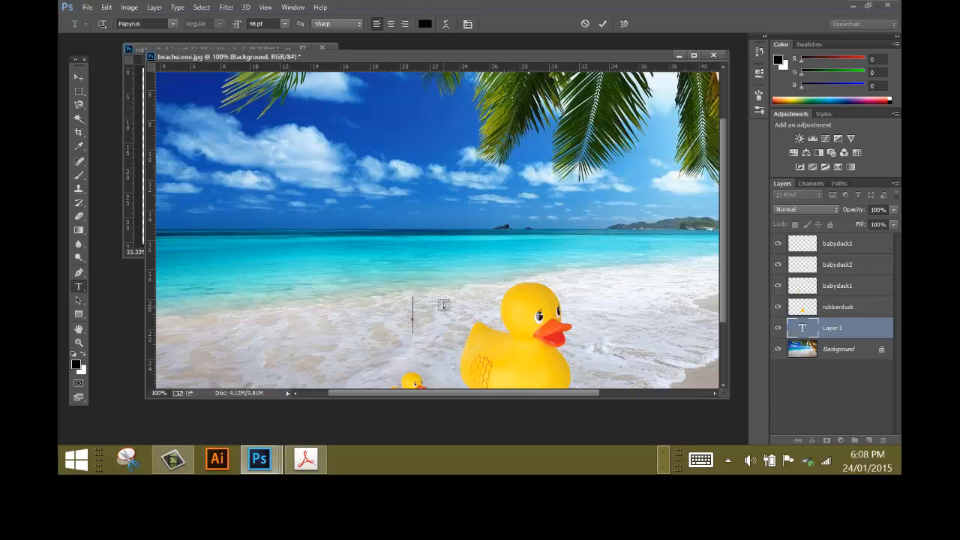
pyautogui.write('Duck')
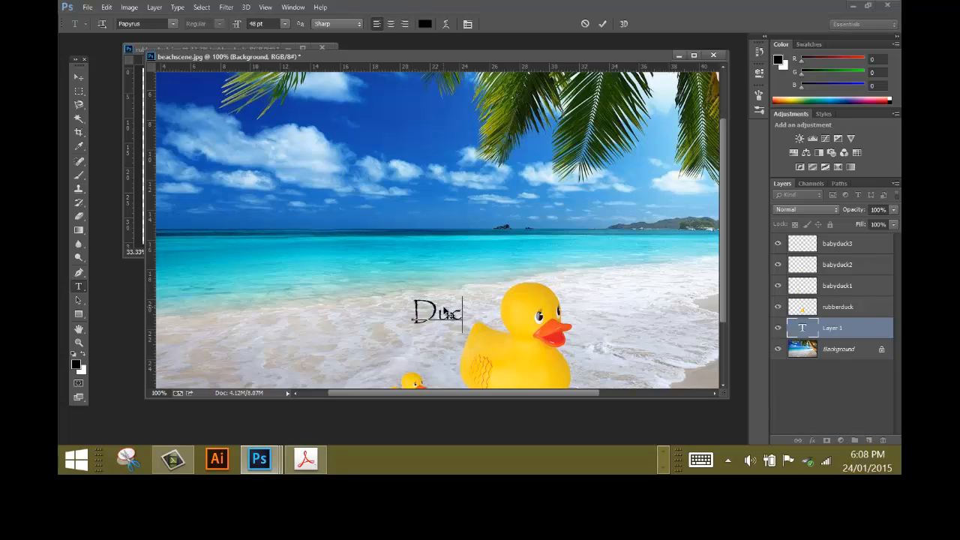
pyautogui.write("'s Paradi")
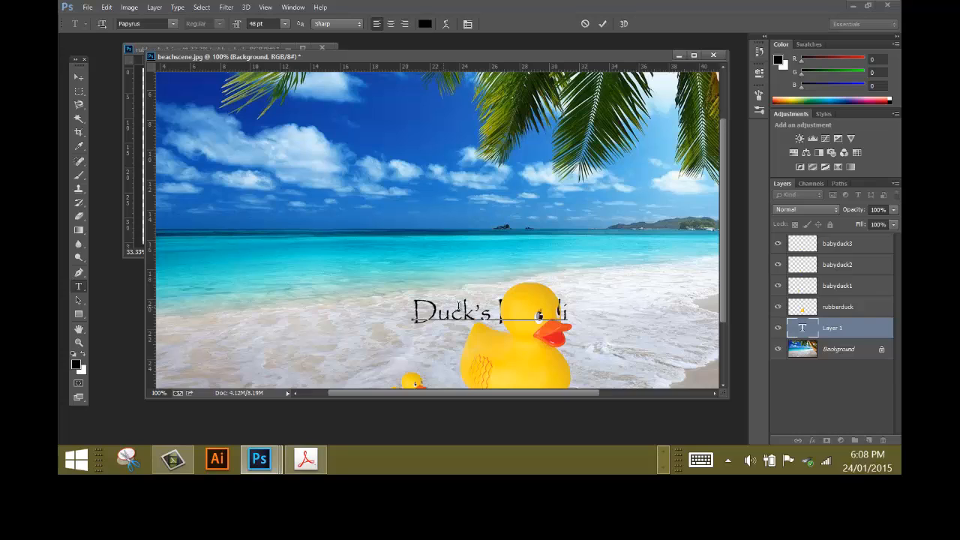
pyautogui.write('se')
pyautogui.click(845, 331)
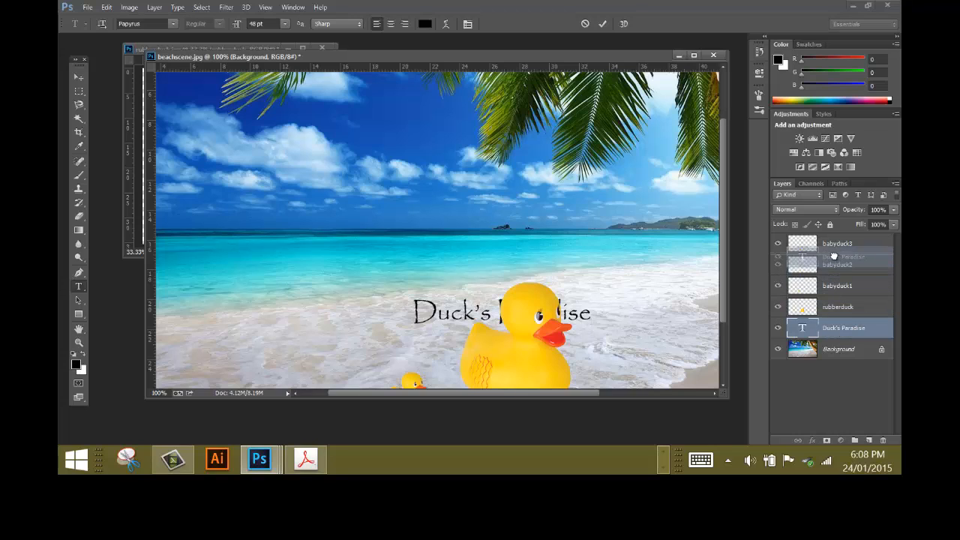
pyautogui.moveTo(829, 244); pyautogui.dragTo(834, 242)
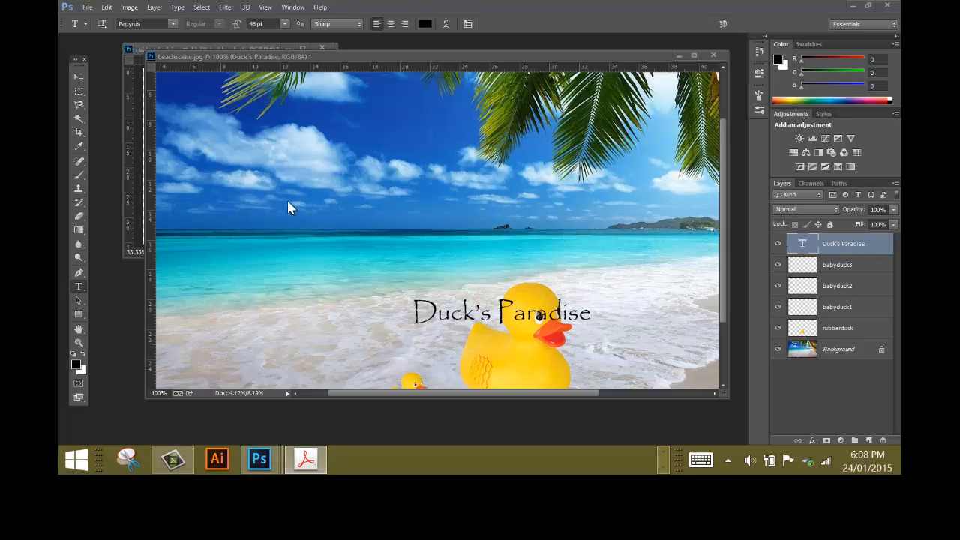
# Step: Select all the characters of the "Duck's Paradise" text for formatting
pyautogui.click(80, 287)
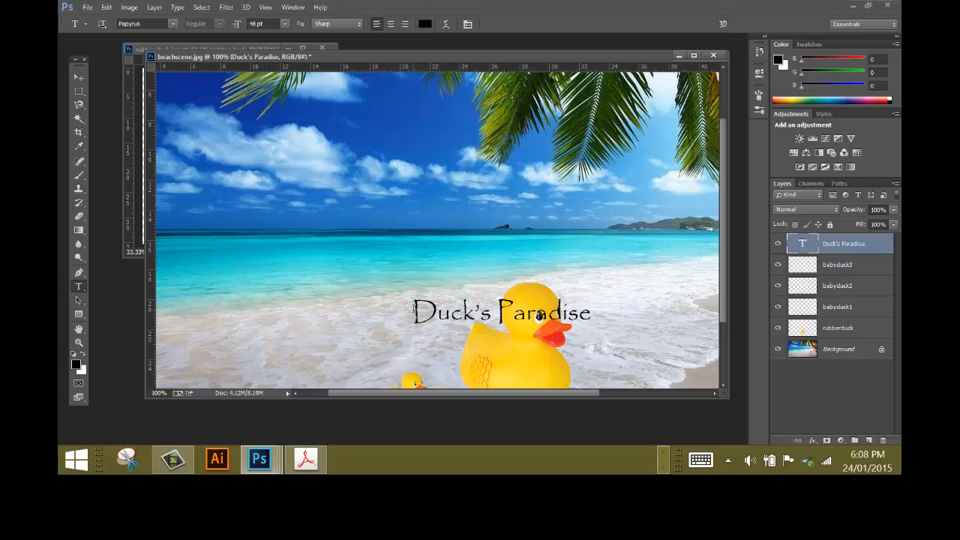
pyautogui.click(413, 309)
pyautogui.moveTo(425, 308); pyautogui.dragTo(599, 318)
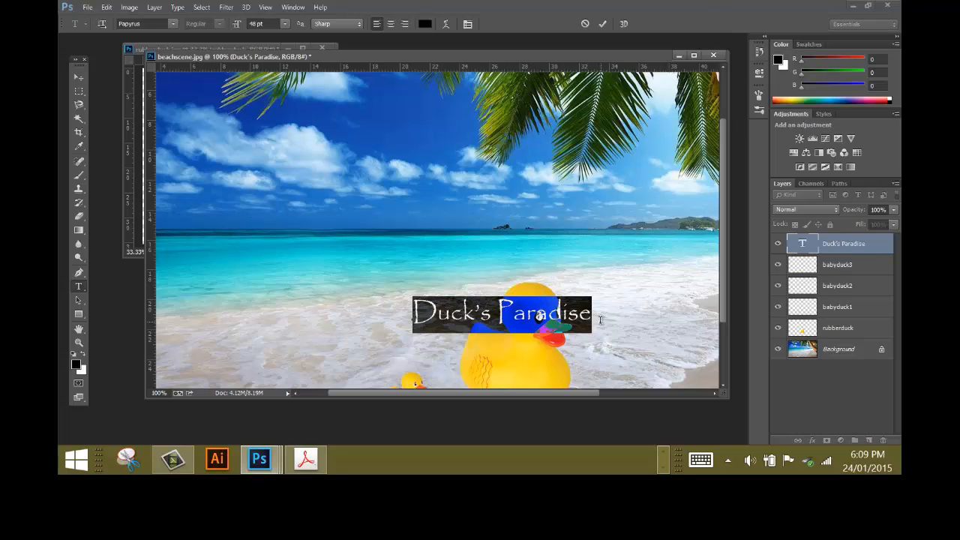
pyautogui.click(174, 24)
pyautogui.click(174, 24)
pyautogui.click(283, 24)
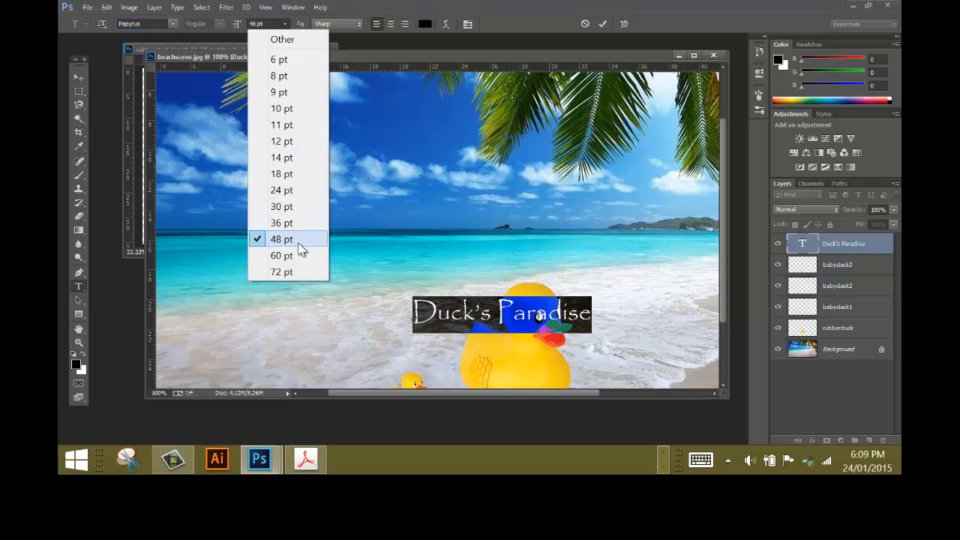
pyautogui.click(426, 24)
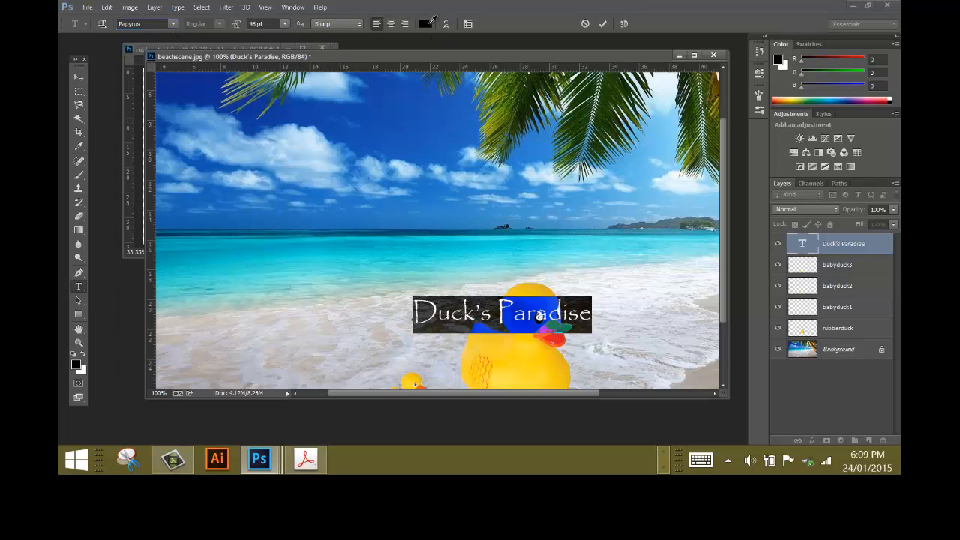
pyautogui.click(425, 24)
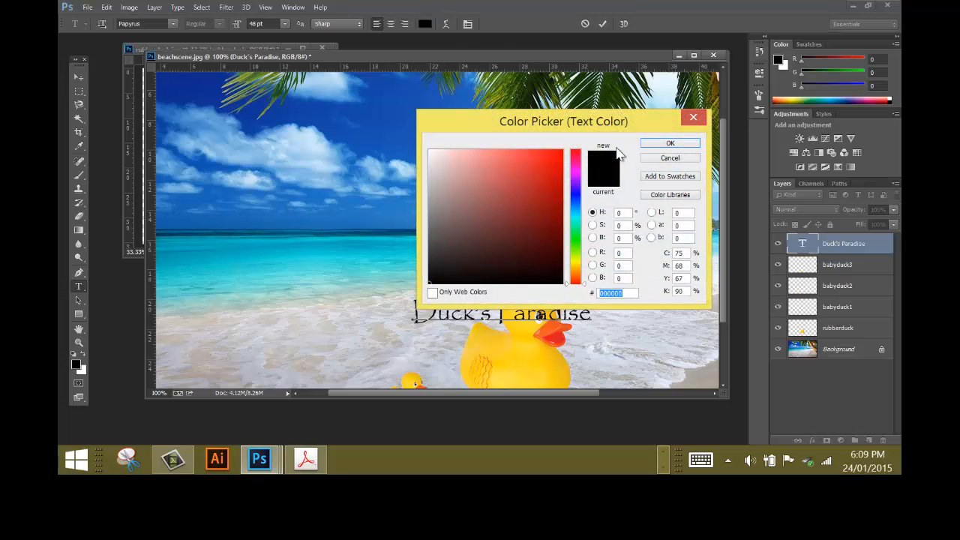
pyautogui.click(654, 159)
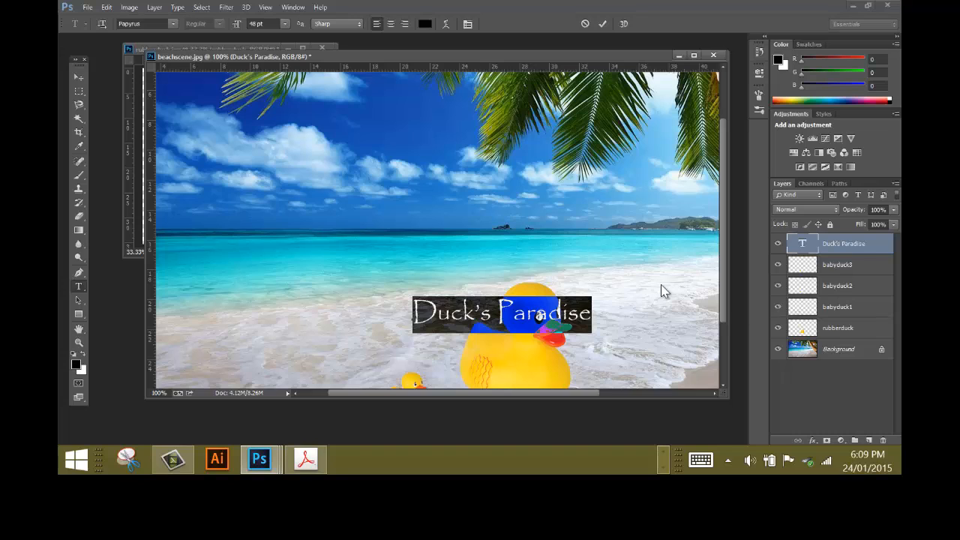
# Step: Change the selected "Duck's Paradise" text to the Segoe Script font at 24 pt
pyautogui.click(171, 25)
pyautogui.click(168, 302)
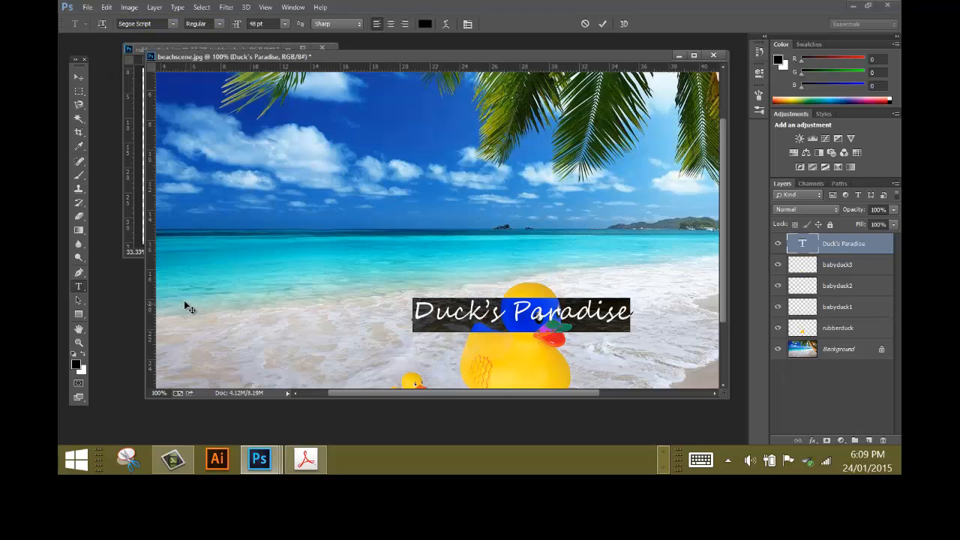
pyautogui.click(285, 25)
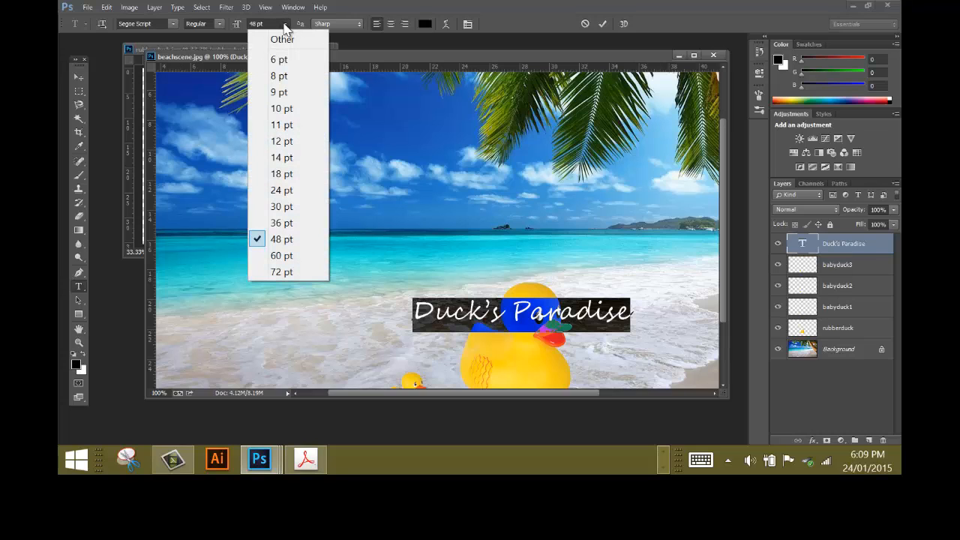
pyautogui.click(283, 192)
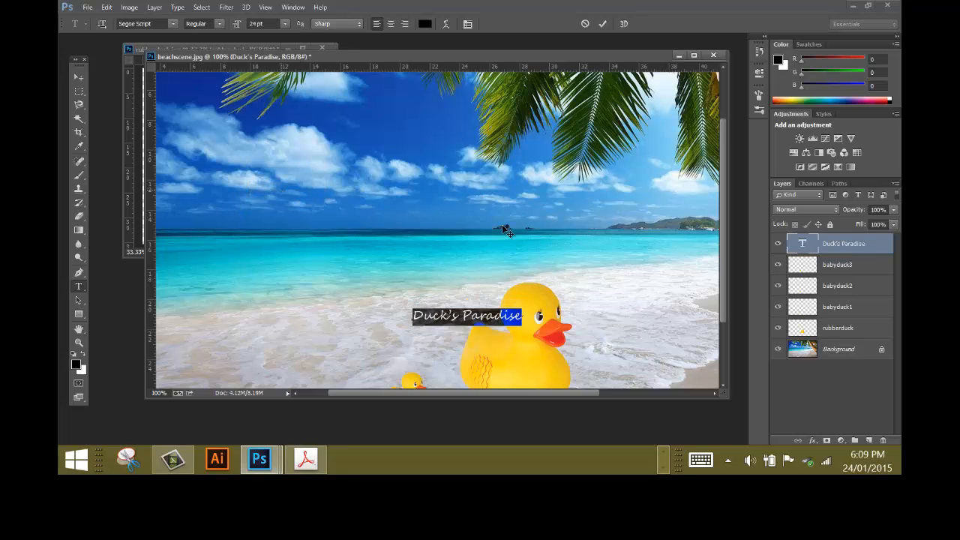
pyautogui.hotkey('alt', 'Tab')
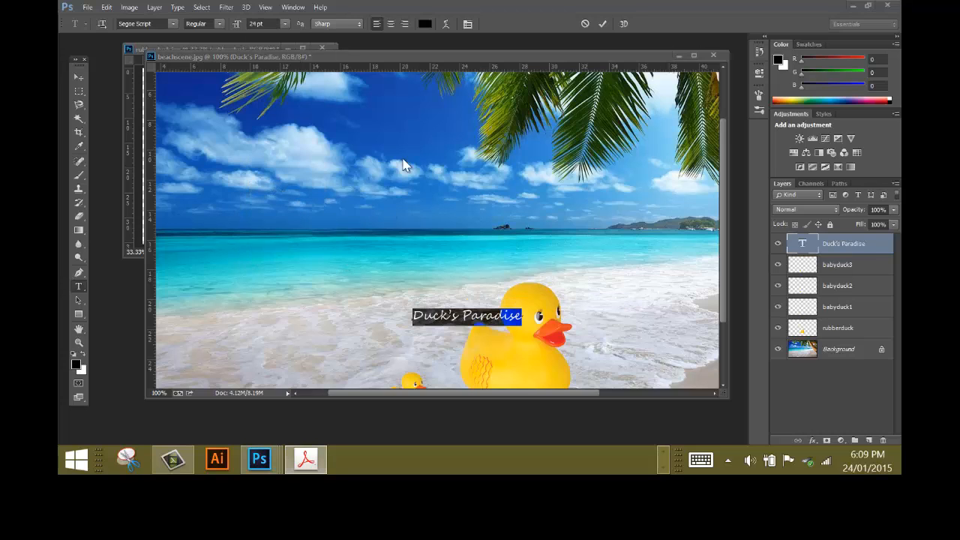
# Step: Colour the text blue (#1020ef) and move it down and right, onto the lower part of the large duck
pyautogui.click(425, 27)
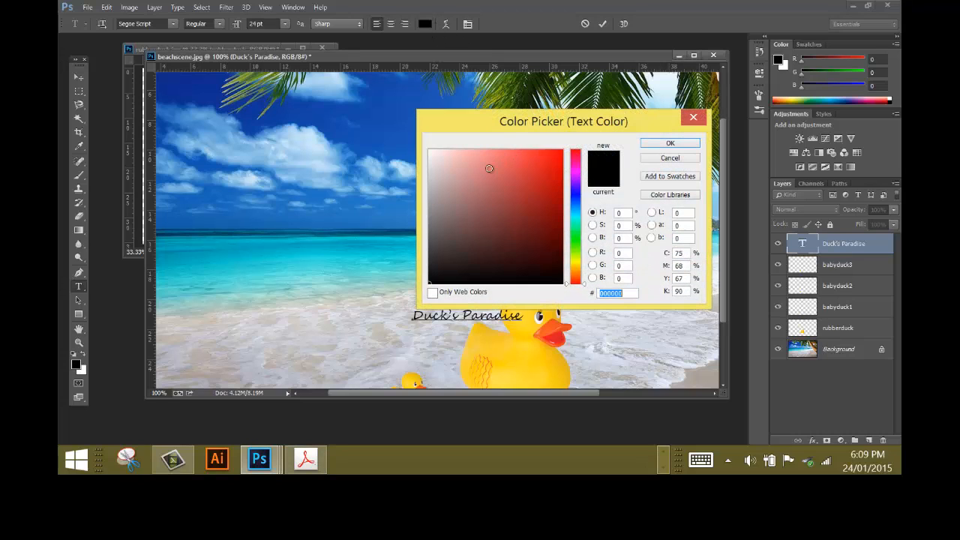
pyautogui.click(582, 195)
pyautogui.click(554, 156)
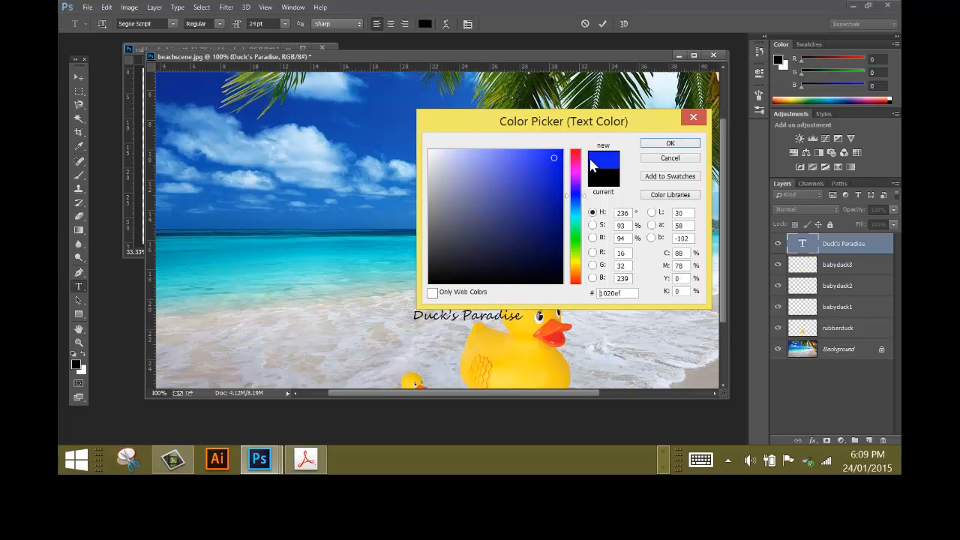
pyautogui.click(660, 143)
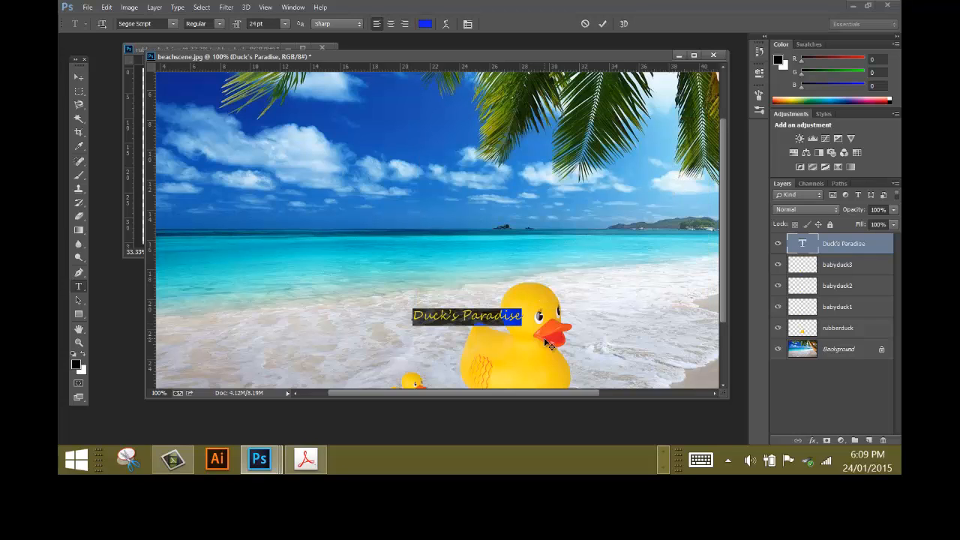
pyautogui.click(79, 77)
pyautogui.moveTo(475, 329); pyautogui.dragTo(591, 368)
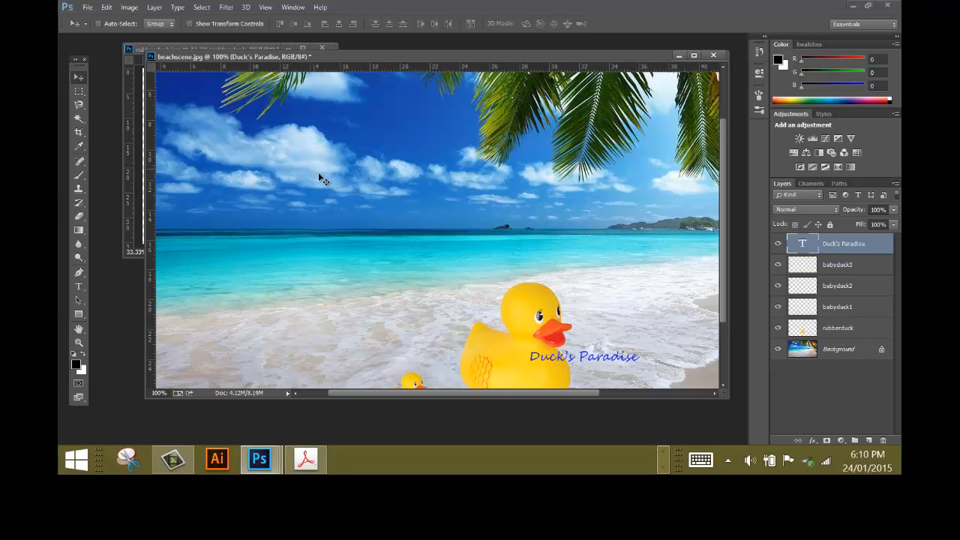
# Step: Show the Navigator to zoom out, fit the whole beach scene in view at 66.67%, and collapse the Navigator again
pyautogui.click(293, 7)
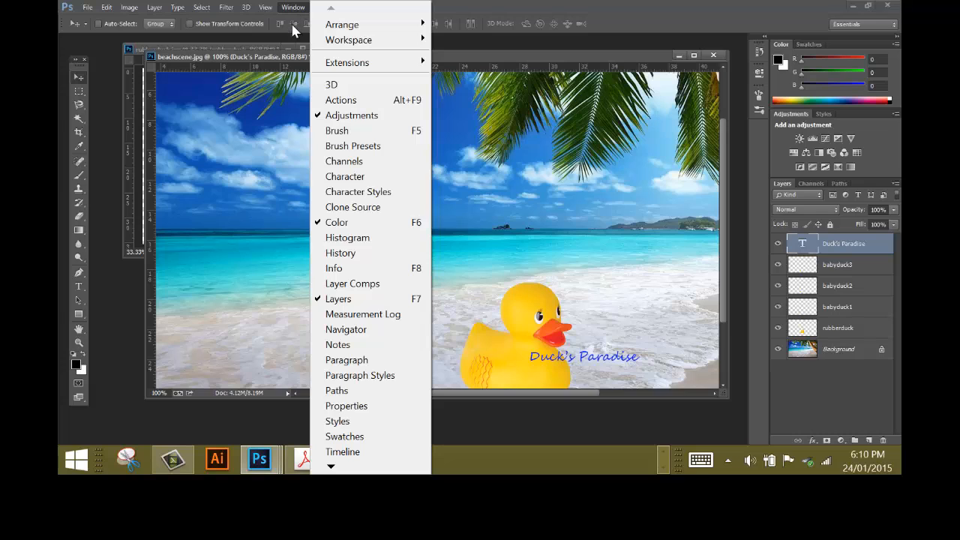
pyautogui.click(342, 330)
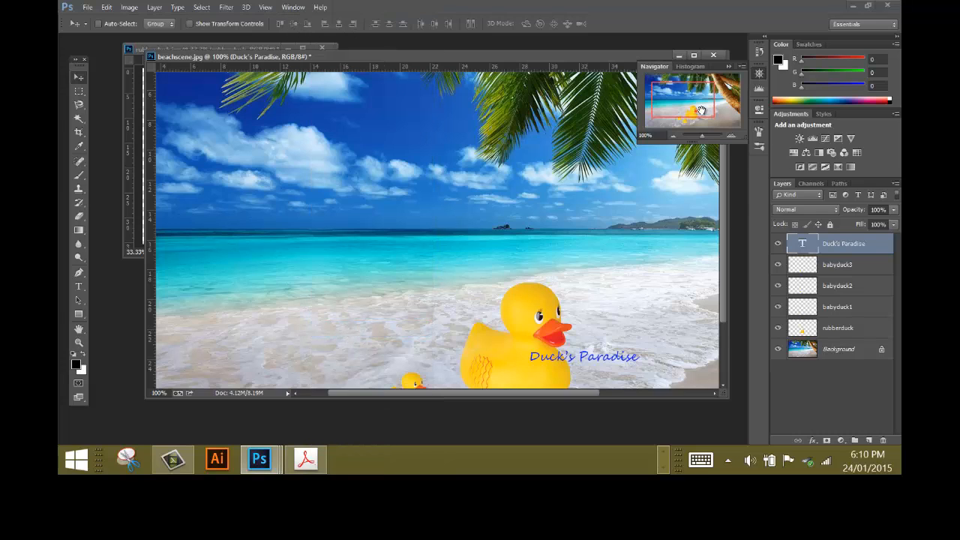
pyautogui.moveTo(703, 140); pyautogui.dragTo(701, 141)
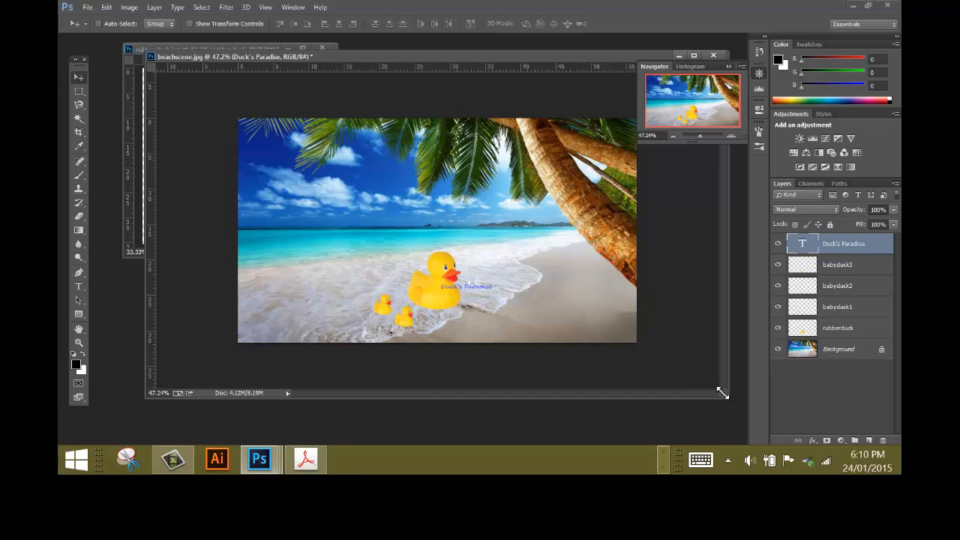
pyautogui.click(79, 342)
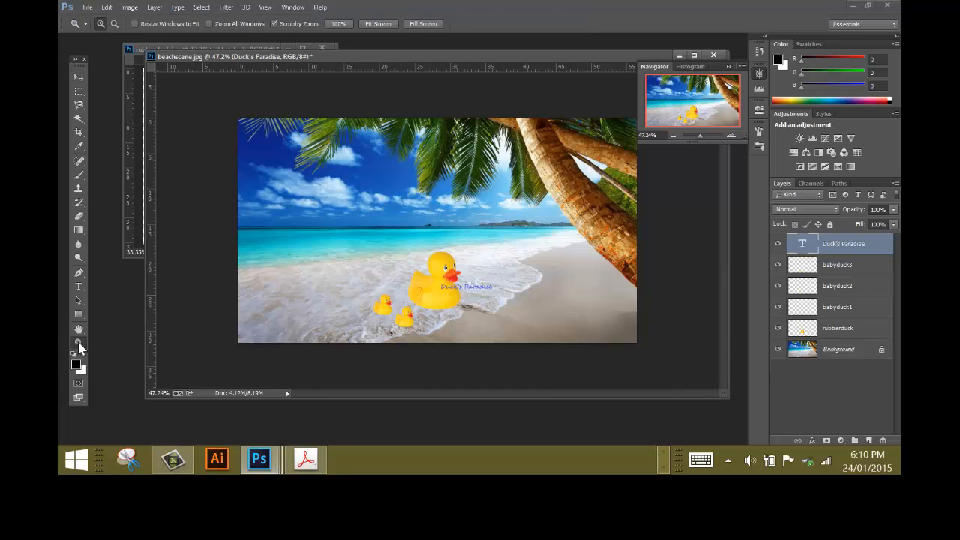
pyautogui.click(419, 269)
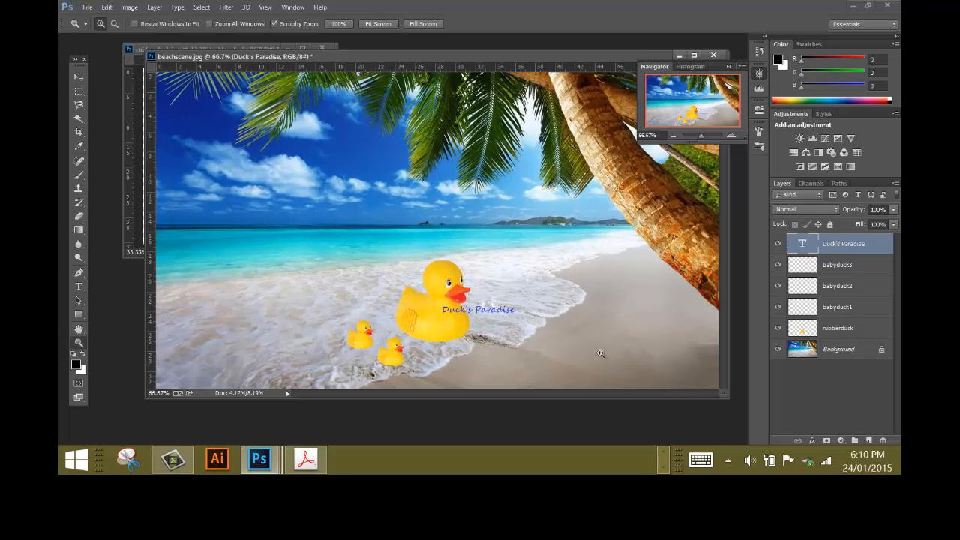
pyautogui.click(727, 67)
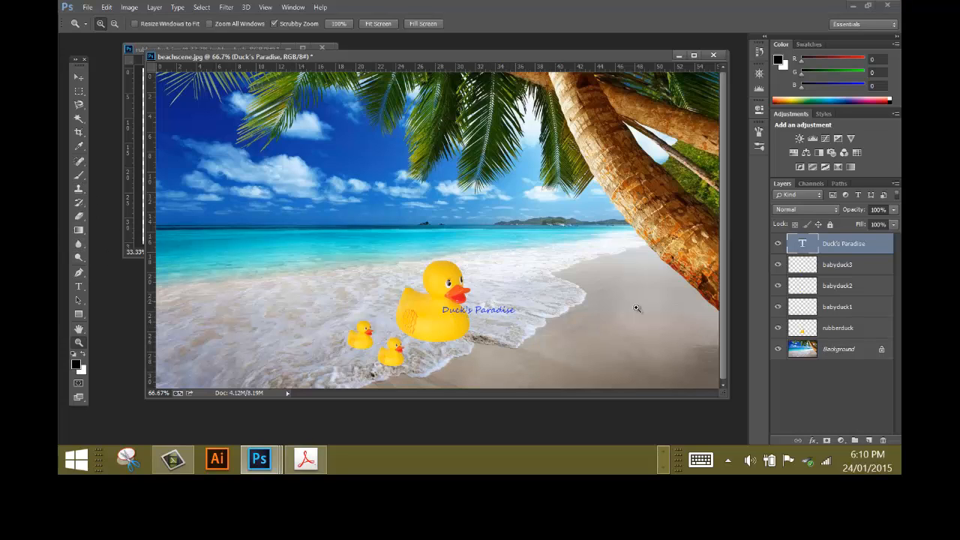
# Step: Set the "Duck's Paradise" text to 48 pt Bold and move it onto the sand in the image's lower-right area
pyautogui.click(77, 289)
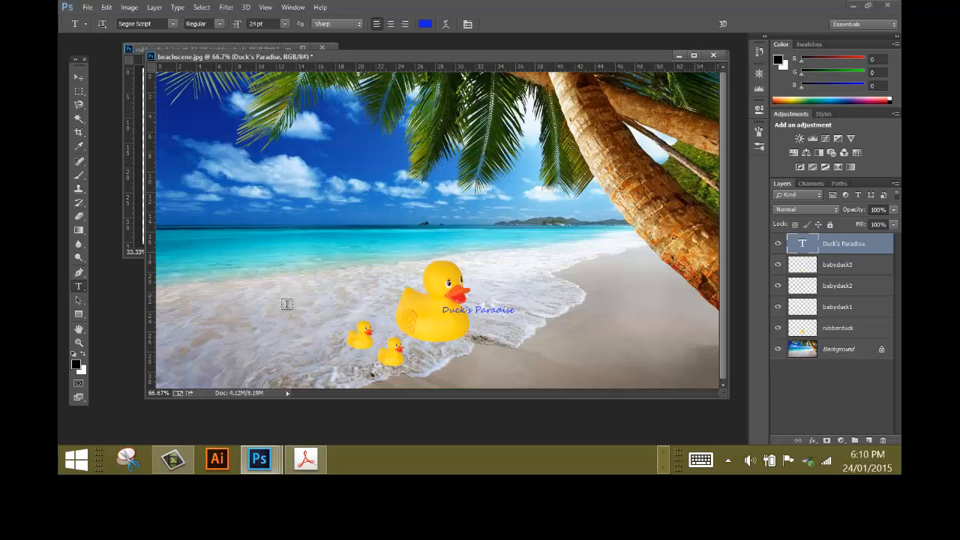
pyautogui.moveTo(443, 310); pyautogui.dragTo(525, 312)
pyautogui.click(285, 25)
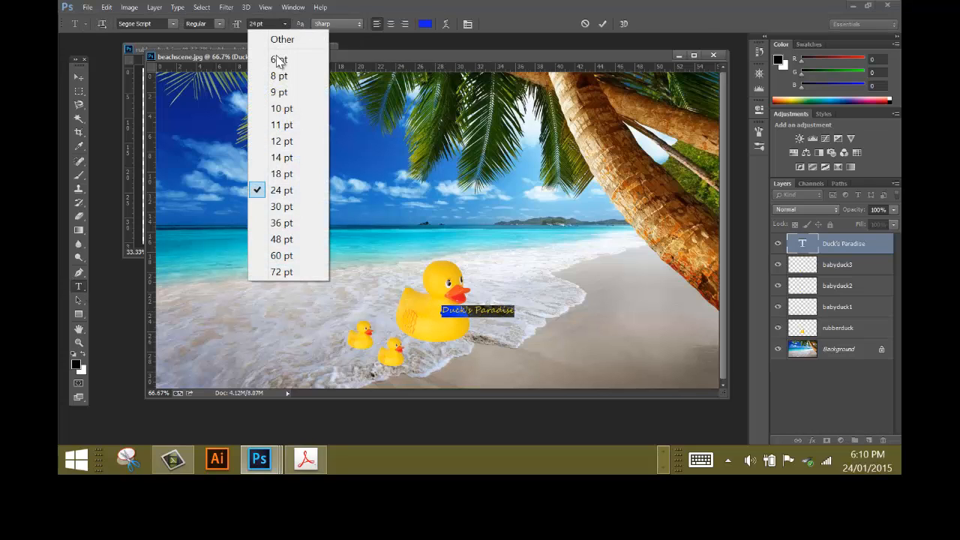
pyautogui.click(283, 239)
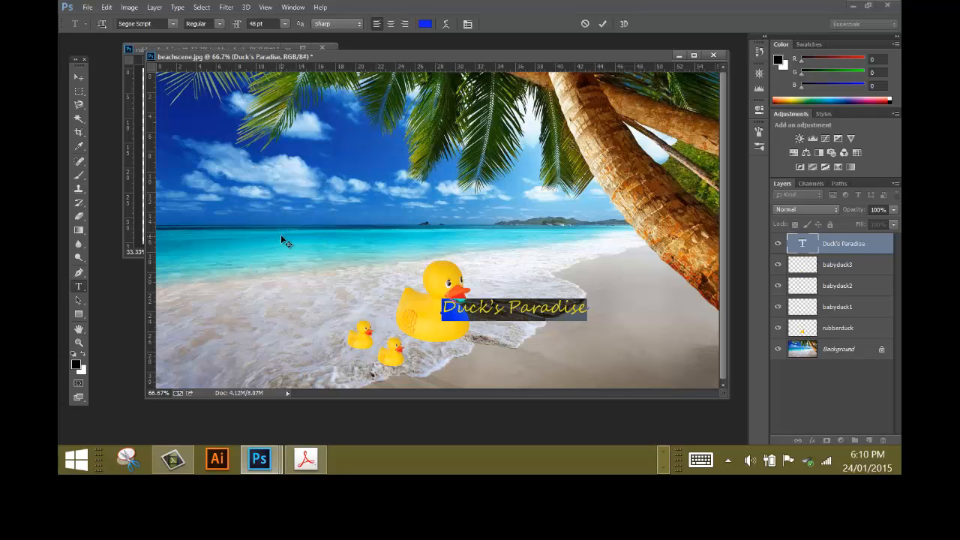
pyautogui.click(219, 24)
pyautogui.click(218, 53)
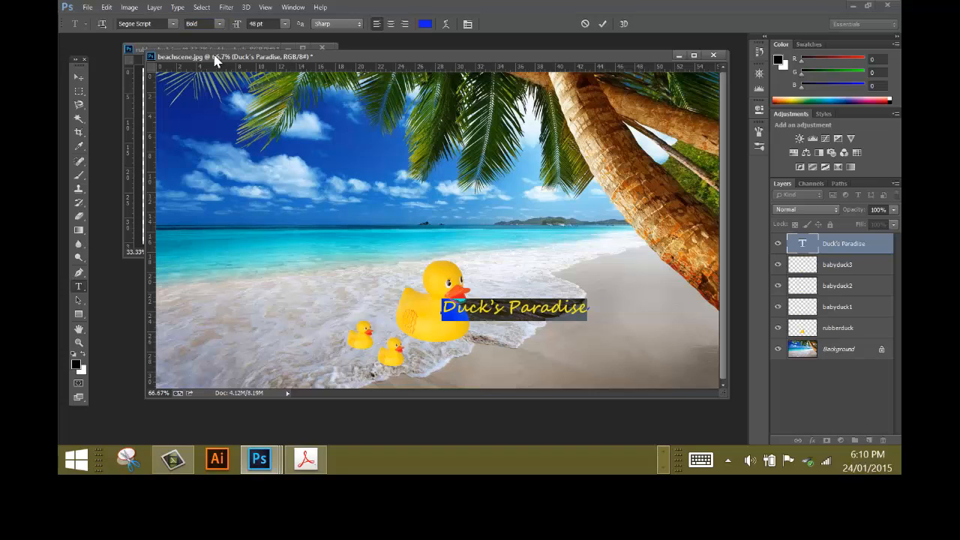
pyautogui.click(79, 78)
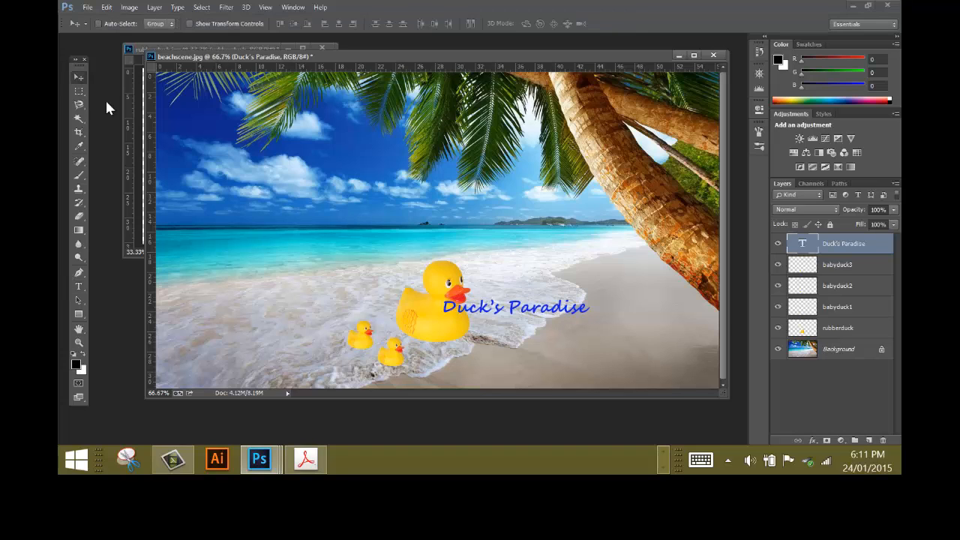
pyautogui.moveTo(491, 309); pyautogui.dragTo(587, 364)
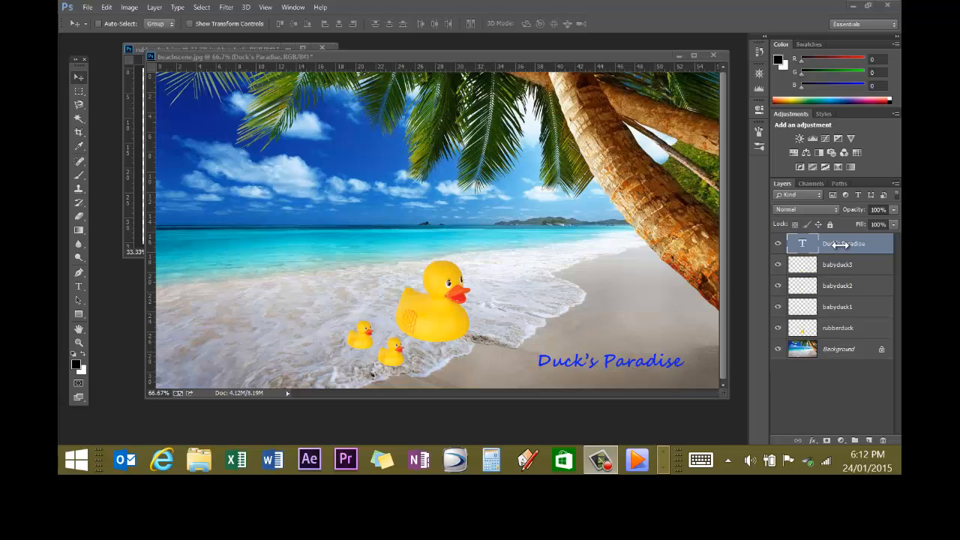
# Step: Add a Drop Shadow to the "Duck's Paradise" text layer and move the Layer Style dialog clear of the title
pyautogui.click(154, 8)
pyautogui.moveTo(210, 113)
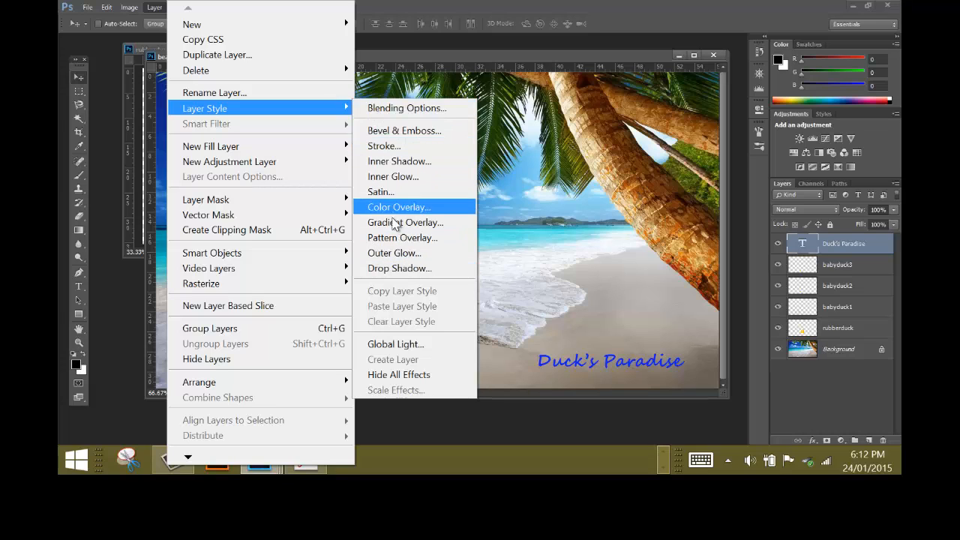
pyautogui.click(390, 268)
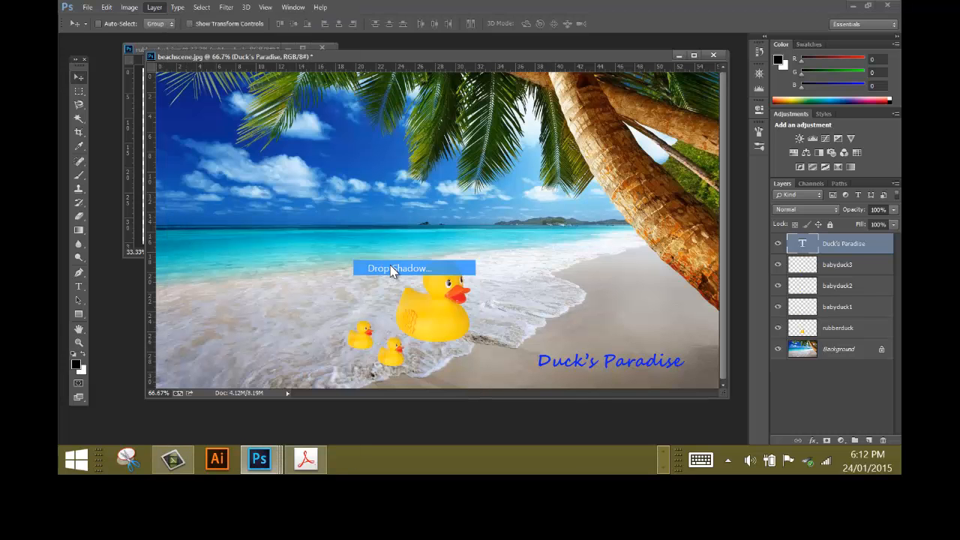
pyautogui.moveTo(711, 110); pyautogui.dragTo(176, 53)
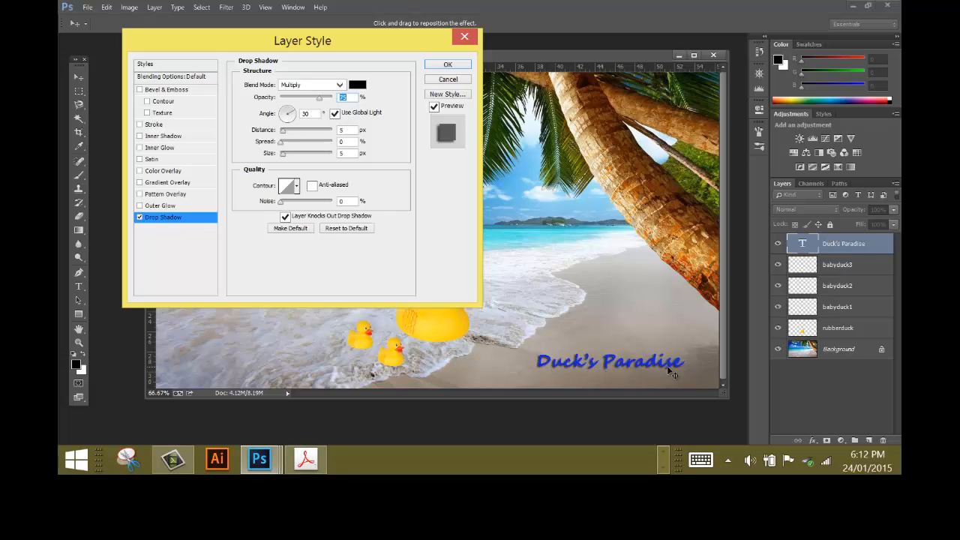
pyautogui.moveTo(292, 115)
pyautogui.mouseDown()
pyautogui.moveTo(266, 113)
pyautogui.moveTo(279, 124)
pyautogui.moveTo(297, 114)
pyautogui.mouseUp()
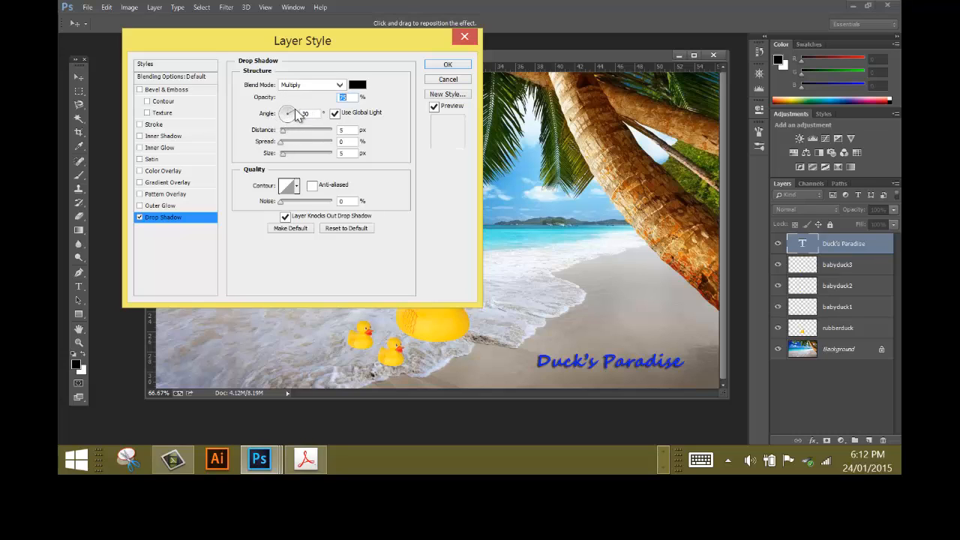
# Step: Set the drop shadow's blend mode to Dissolve and its colour to red (#ec2323)
pyautogui.click(340, 85)
pyautogui.click(315, 97)
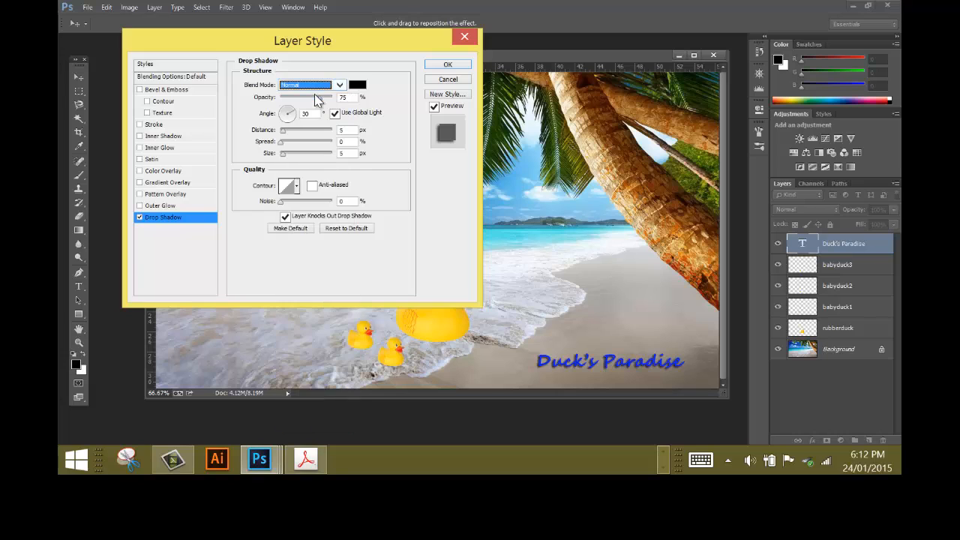
pyautogui.click(340, 86)
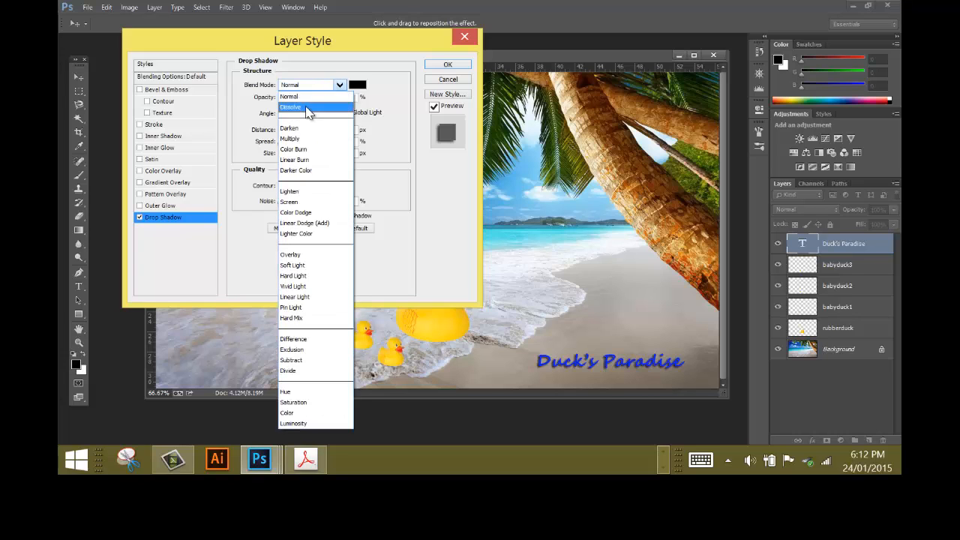
pyautogui.click(318, 105)
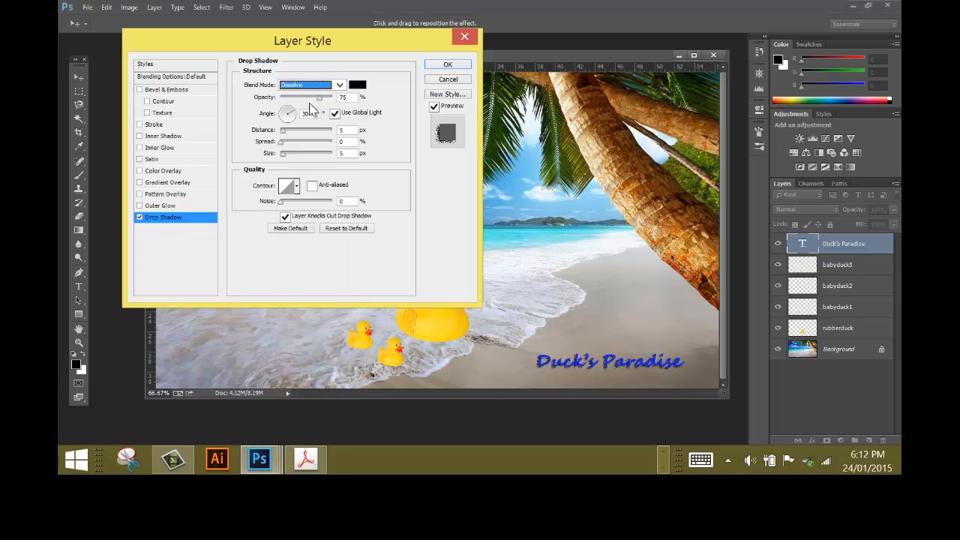
pyautogui.click(357, 85)
pyautogui.click(543, 159)
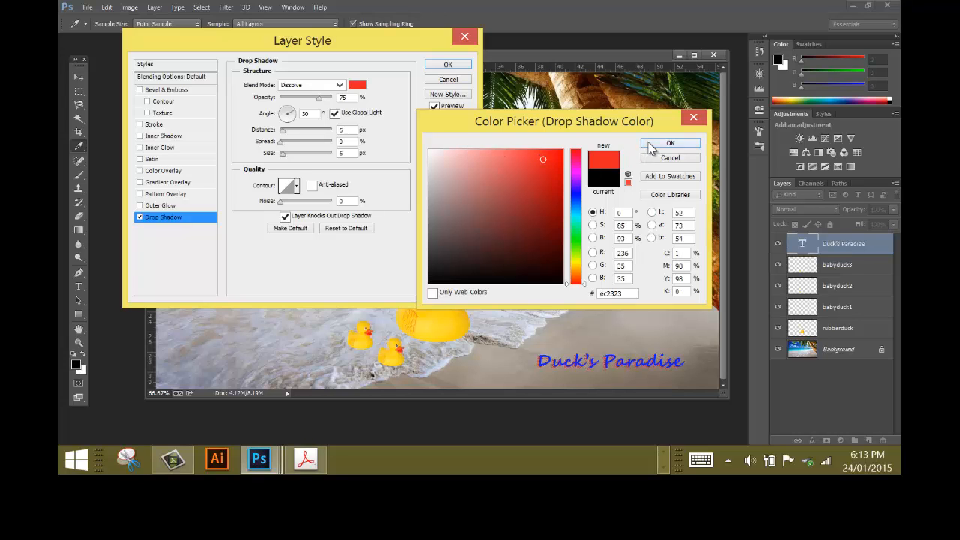
pyautogui.click(652, 143)
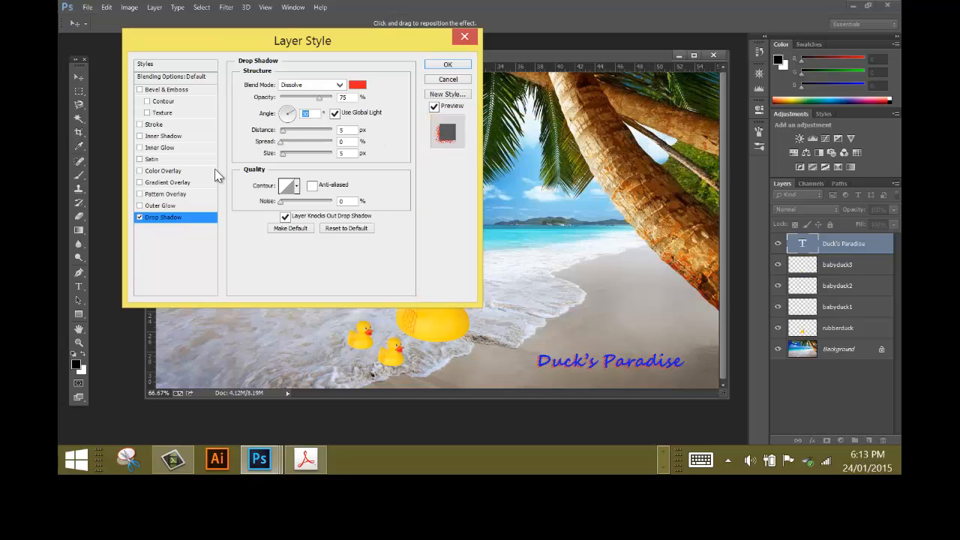
# Step: Turn off the drop shadow and try the Outer Glow and Pattern Overlay effects in turn, switching each off again
pyautogui.click(139, 216)
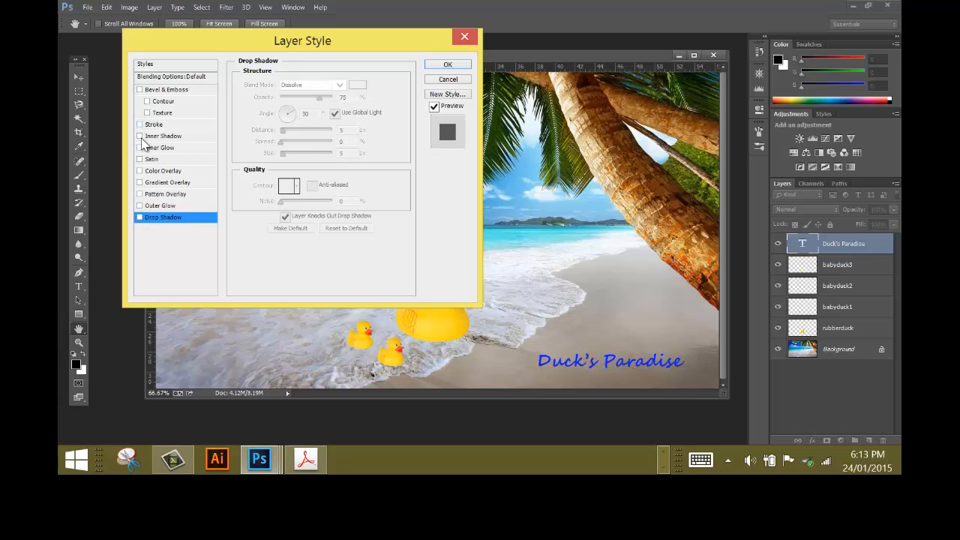
pyautogui.click(139, 206)
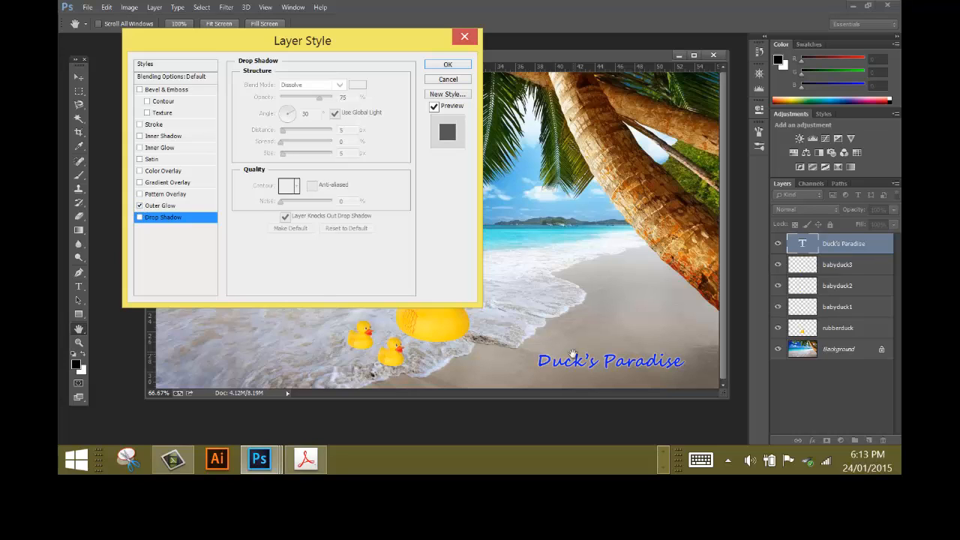
pyautogui.click(139, 205)
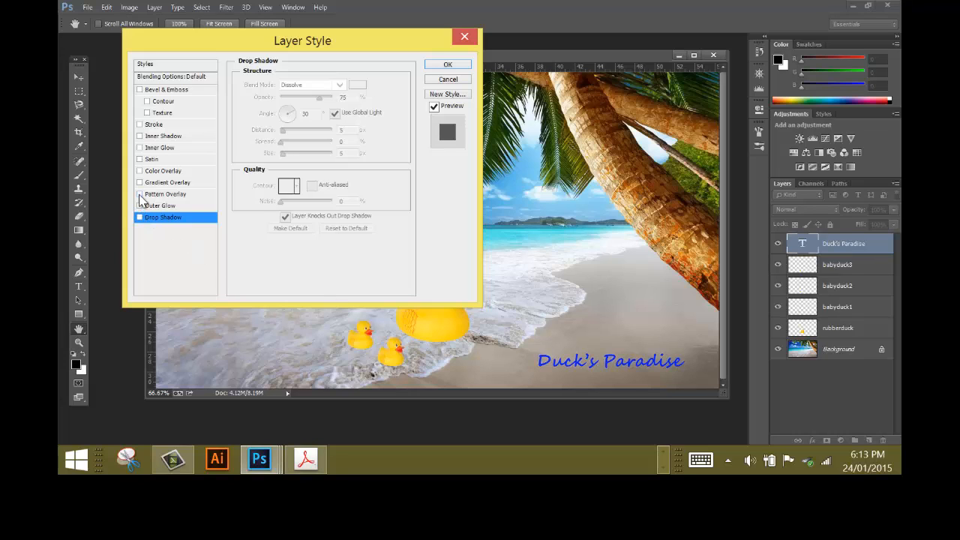
pyautogui.click(140, 194)
pyautogui.click(139, 194)
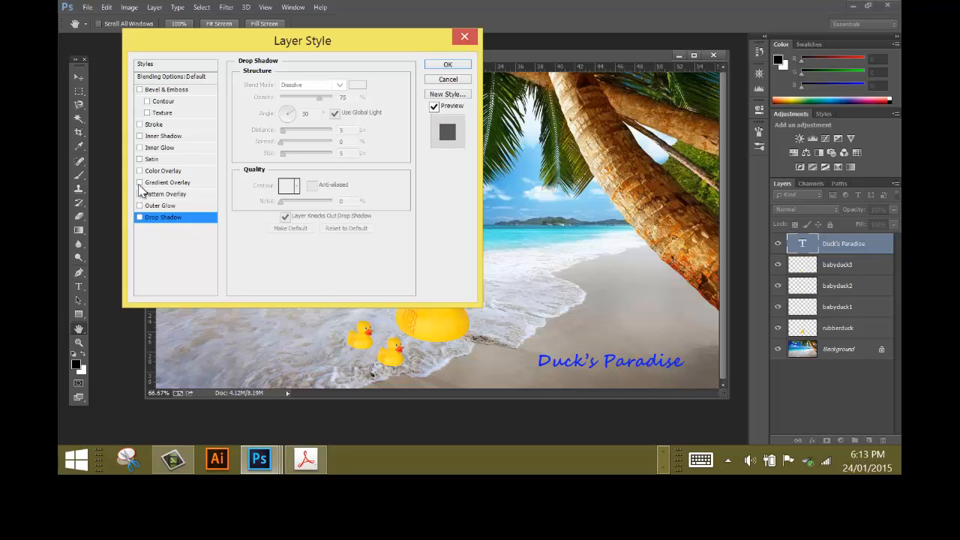